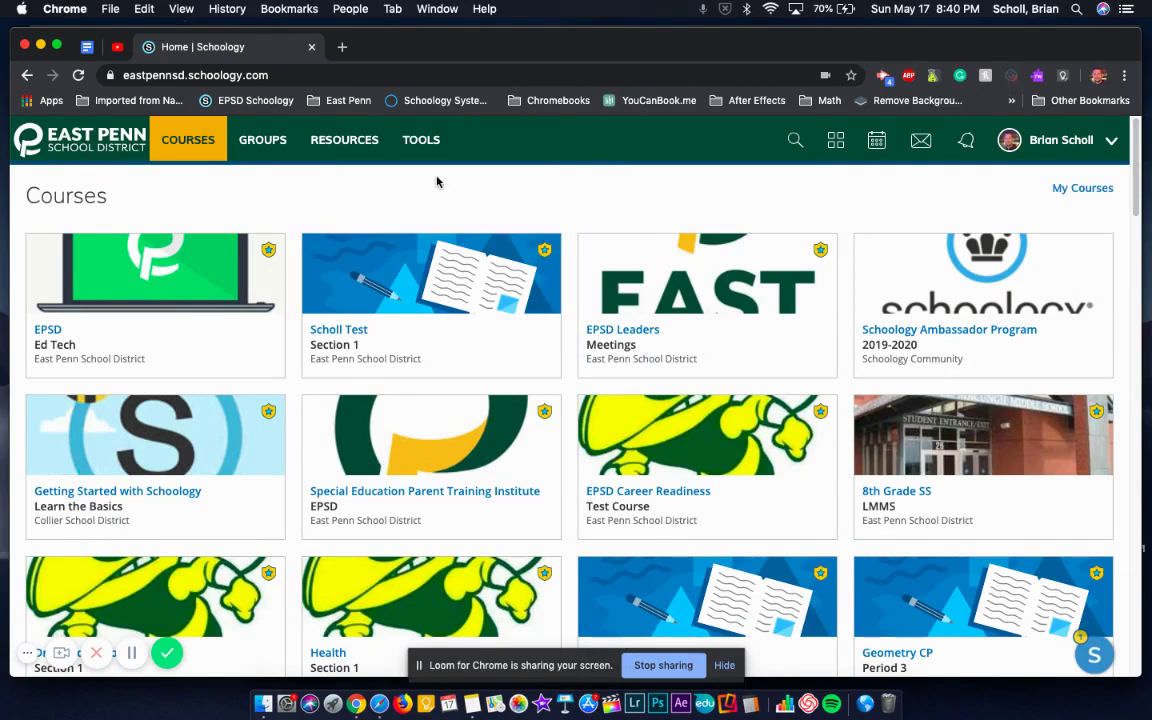
Step: Open the personal resources collection and review the types of resources that can be added to it
click(178, 139)
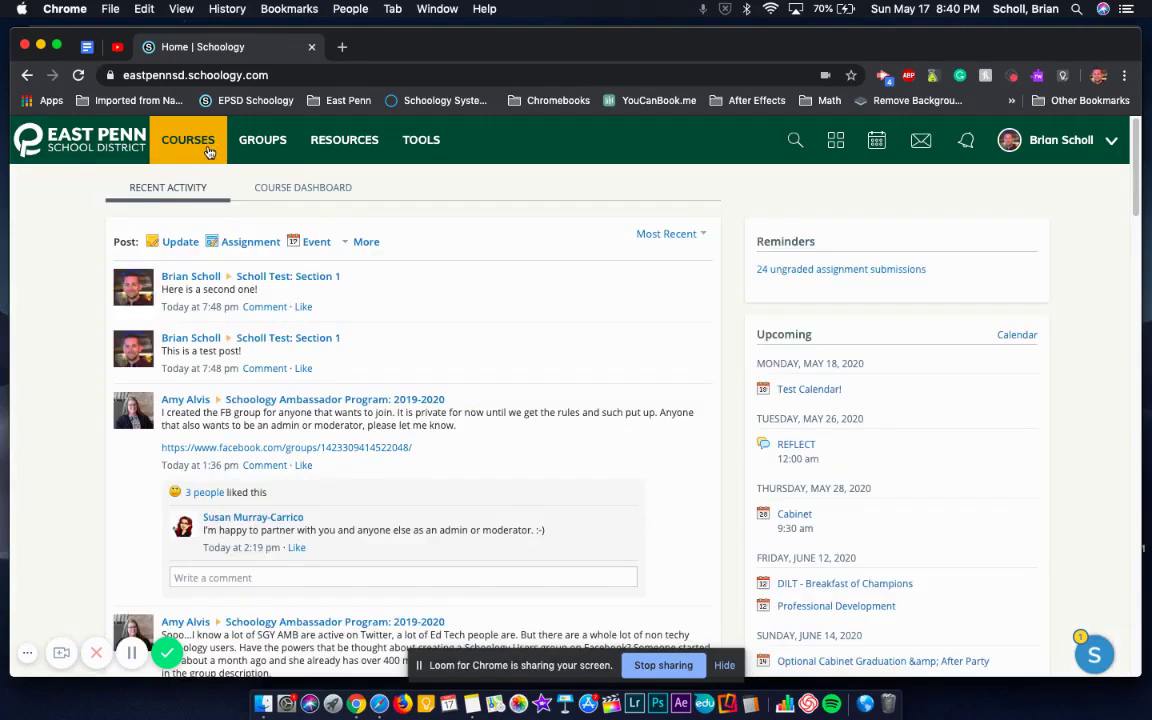
click(346, 151)
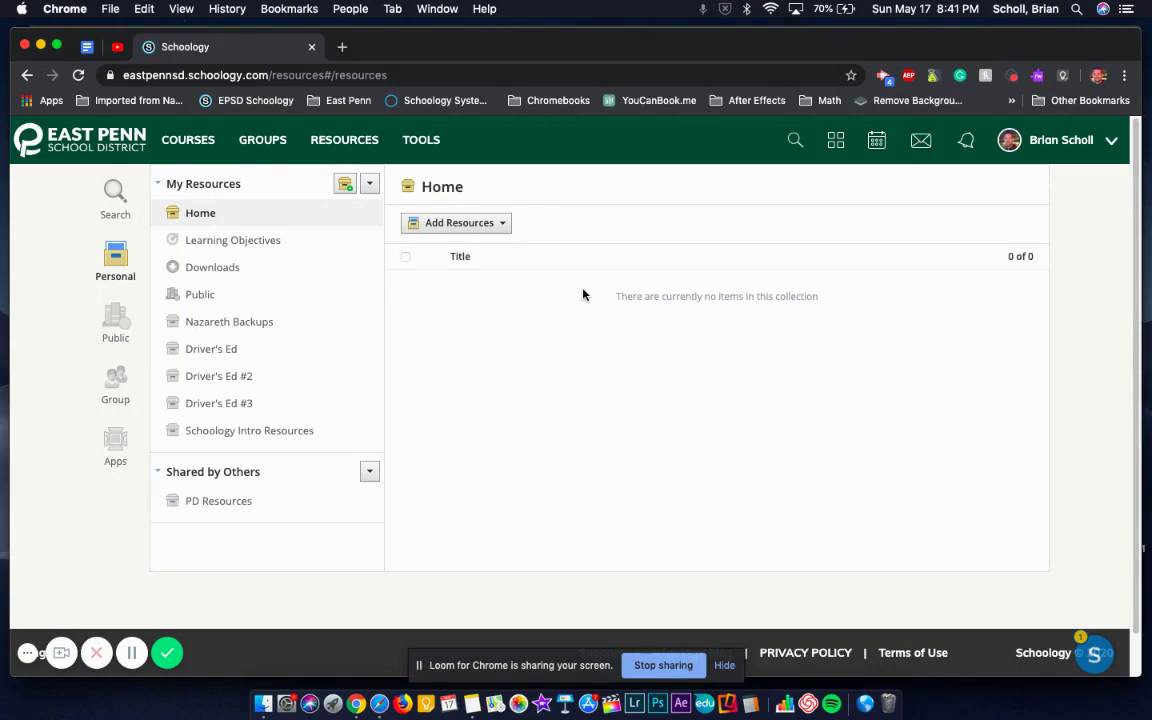
click(447, 224)
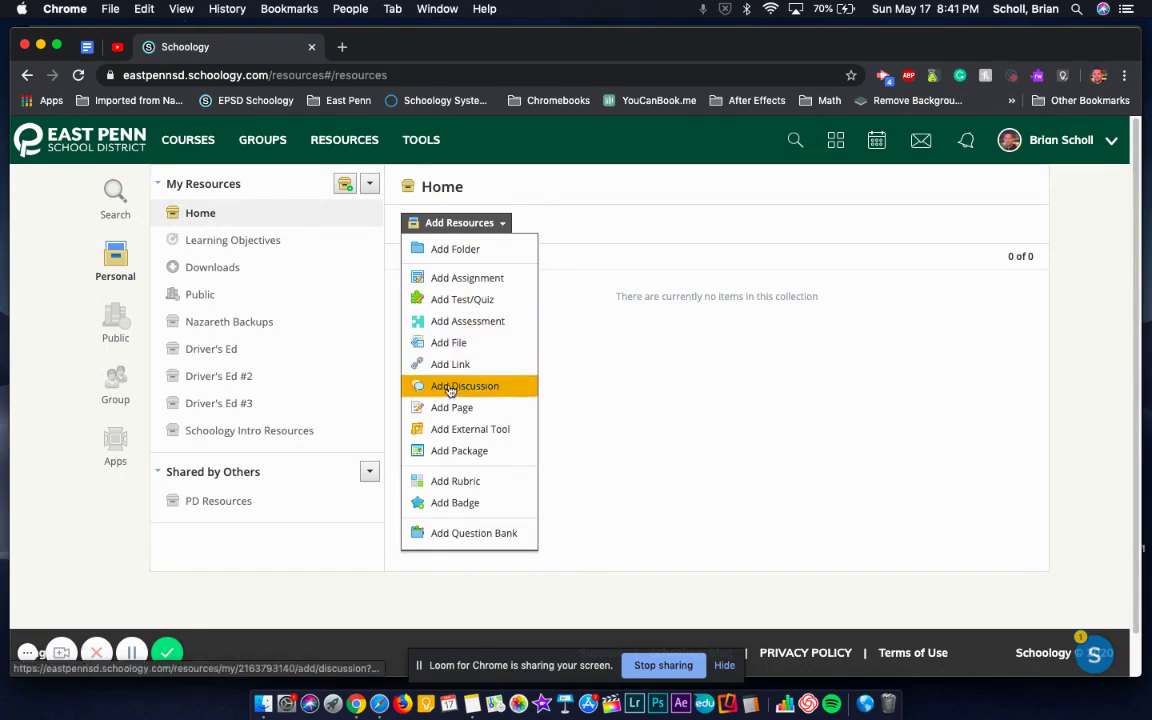
click(586, 385)
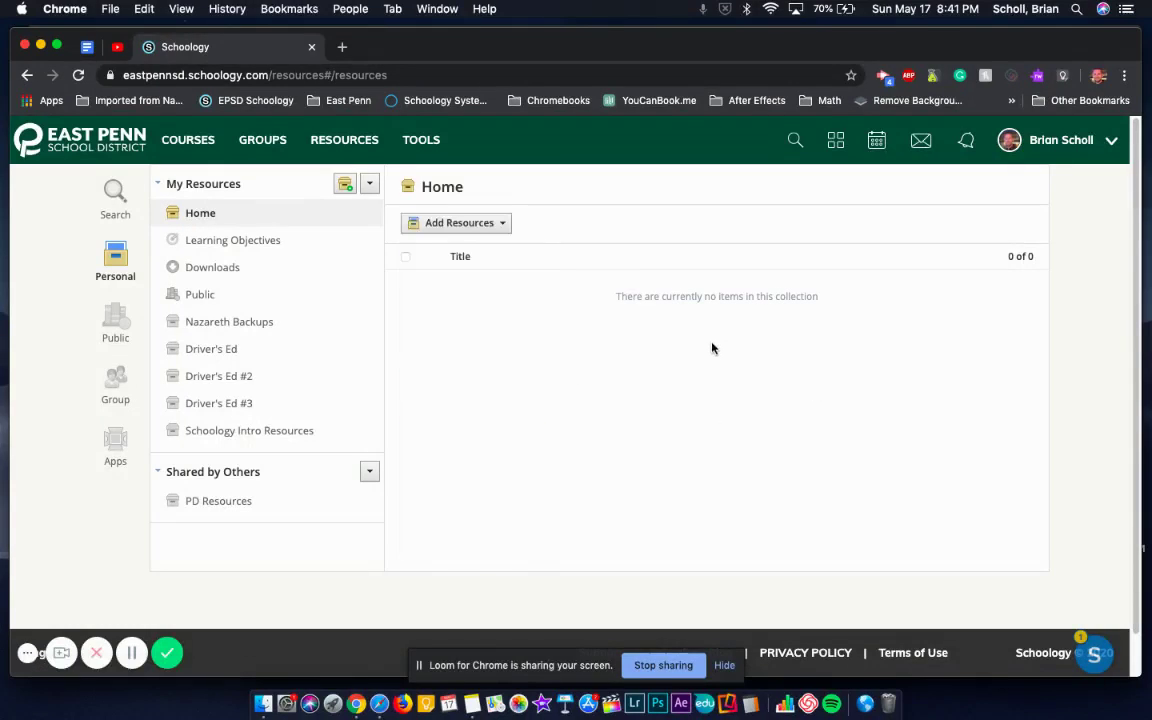
Step: Select the first folder in the Nazareth Backups collection and view the courses it can be added to
click(228, 321)
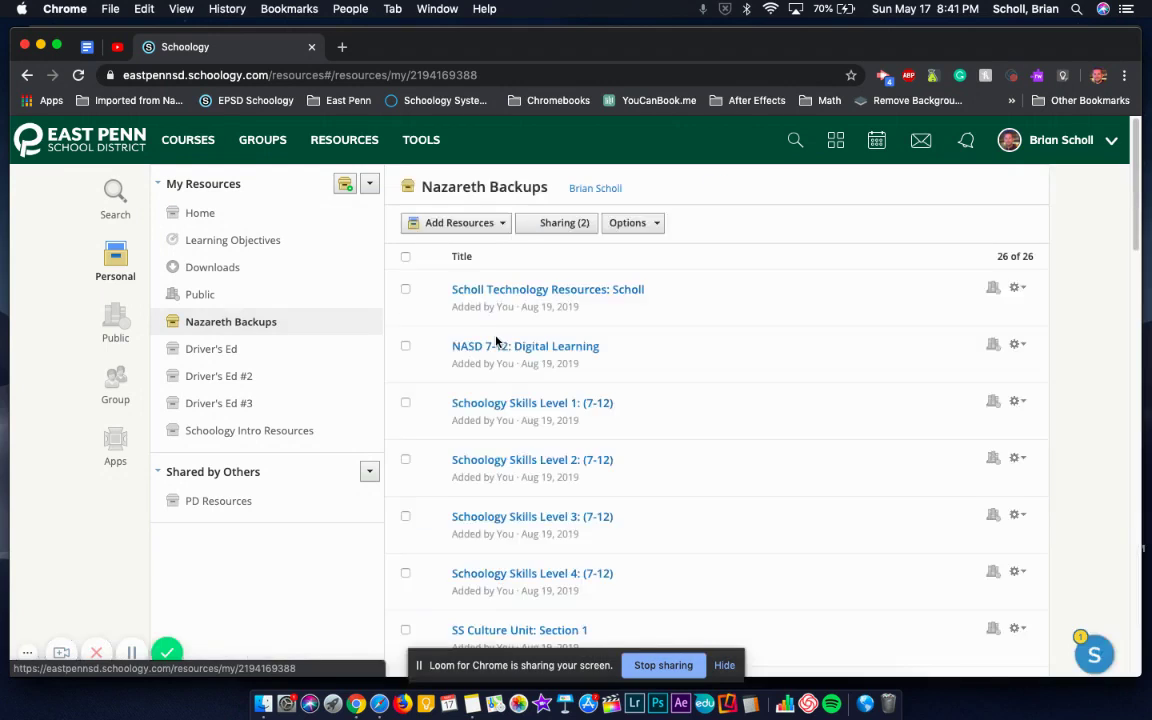
click(406, 290)
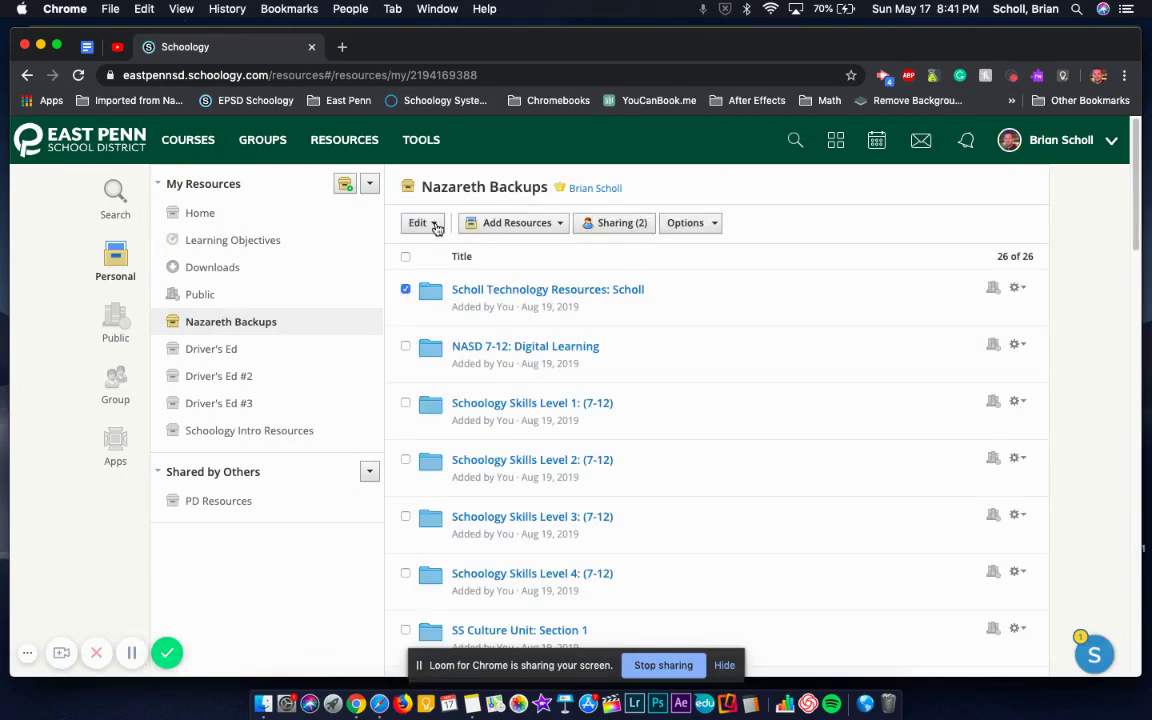
click(435, 224)
click(465, 250)
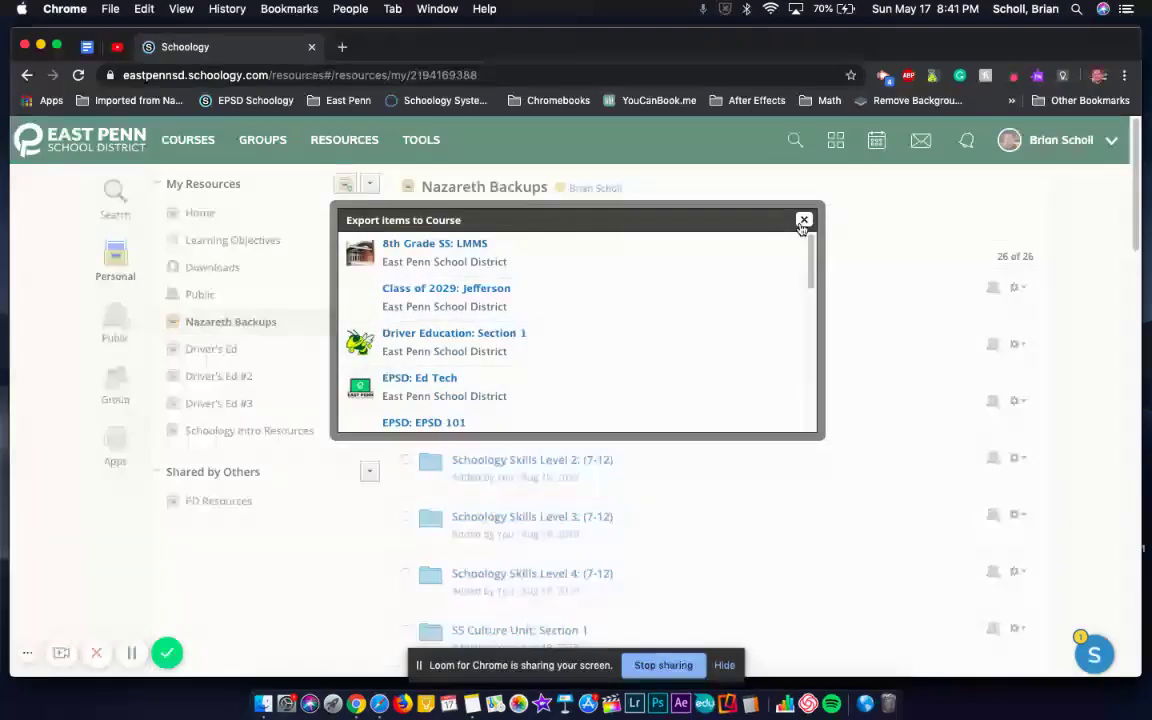
click(804, 220)
click(667, 183)
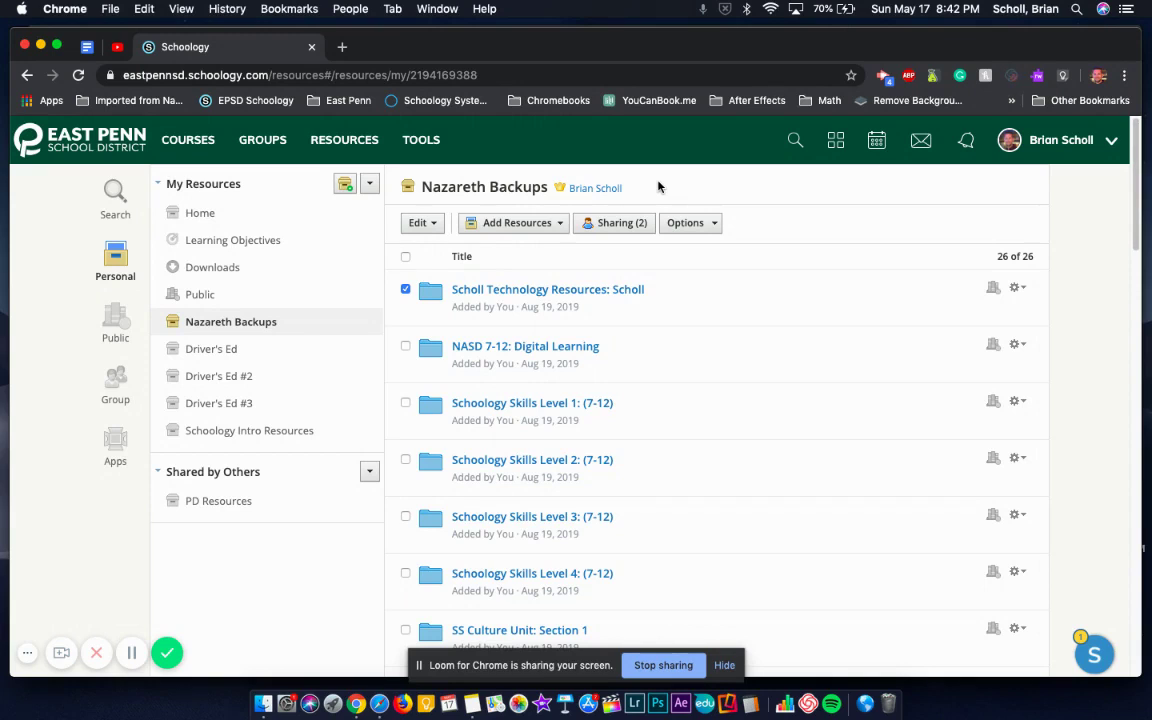
Step: Review the edit options for the selected Nazareth Backups folder and deselect it
click(420, 224)
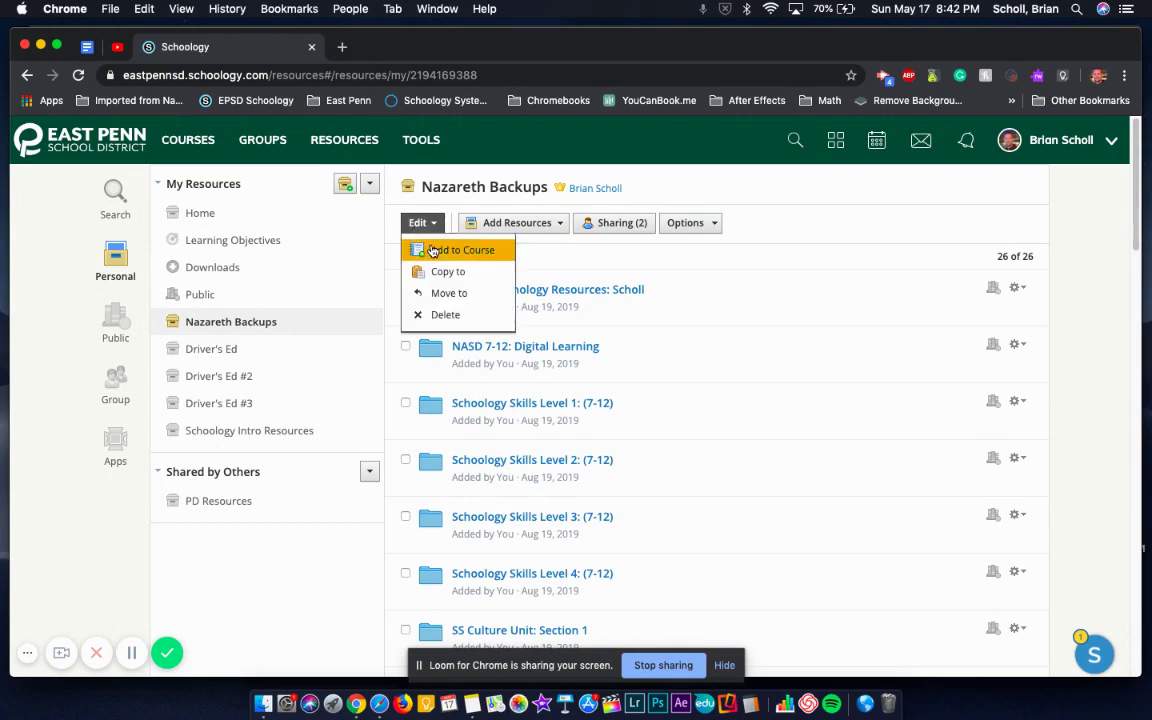
click(437, 224)
click(405, 289)
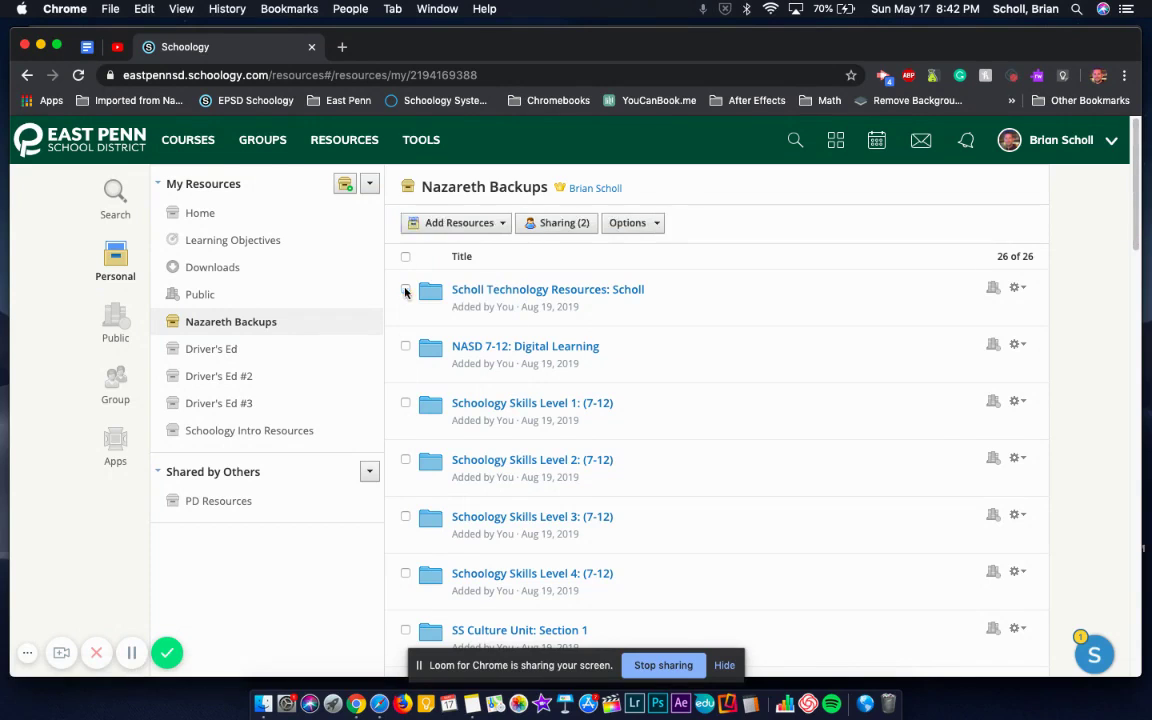
Step: Open the Section 1 test course and bring up Import from Resources for its materials
click(187, 145)
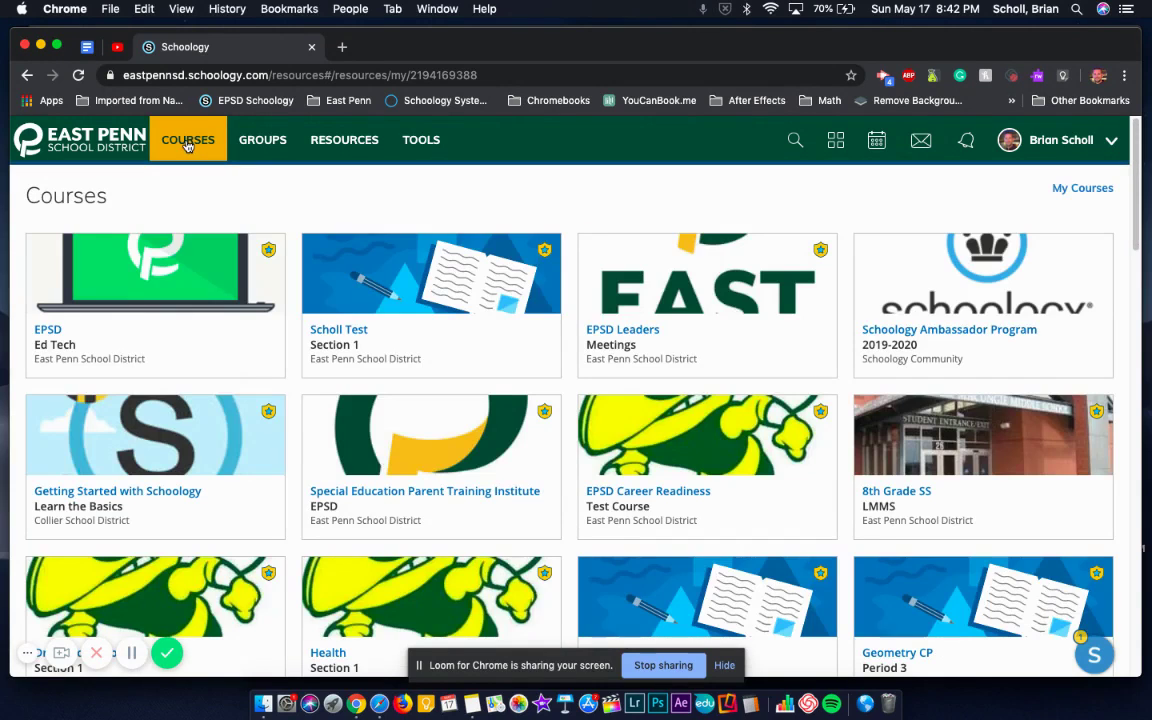
click(411, 292)
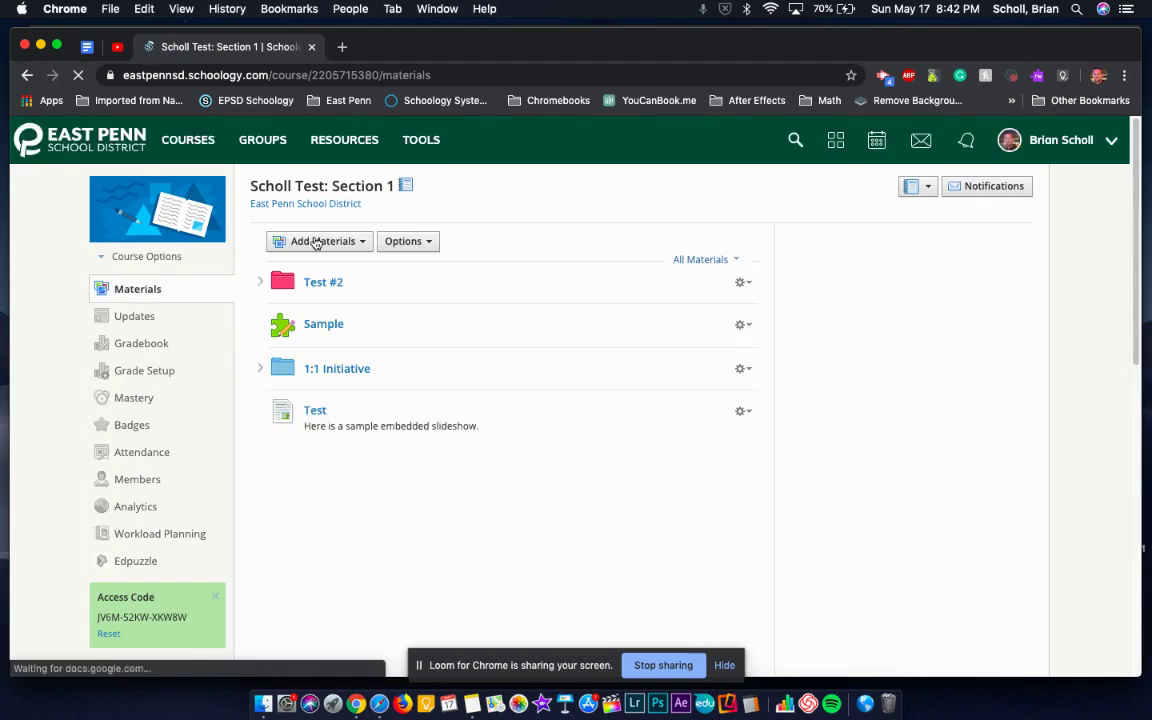
click(355, 241)
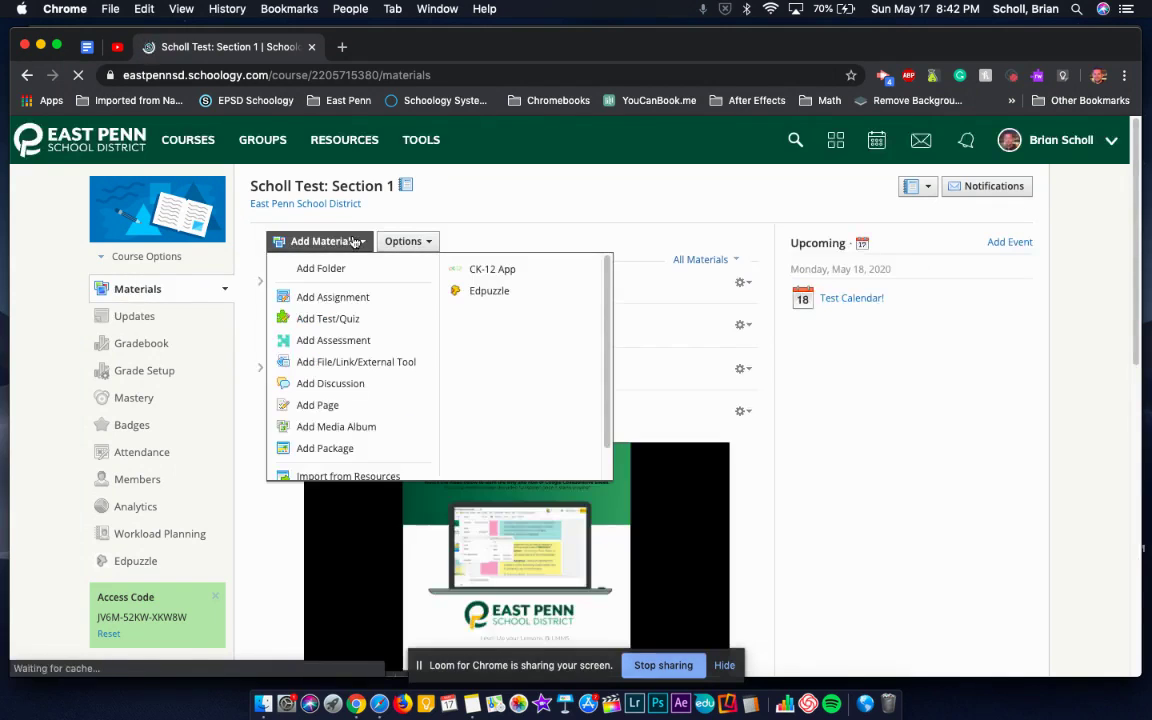
scroll(345, 340, down, 2)
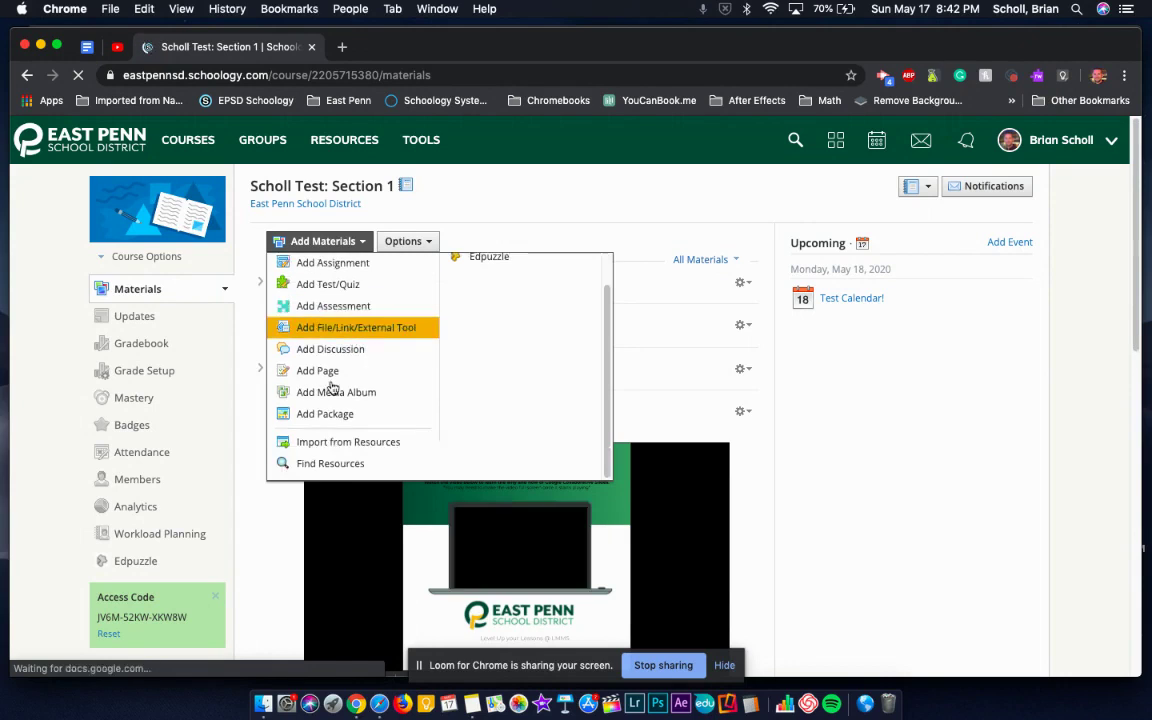
click(326, 446)
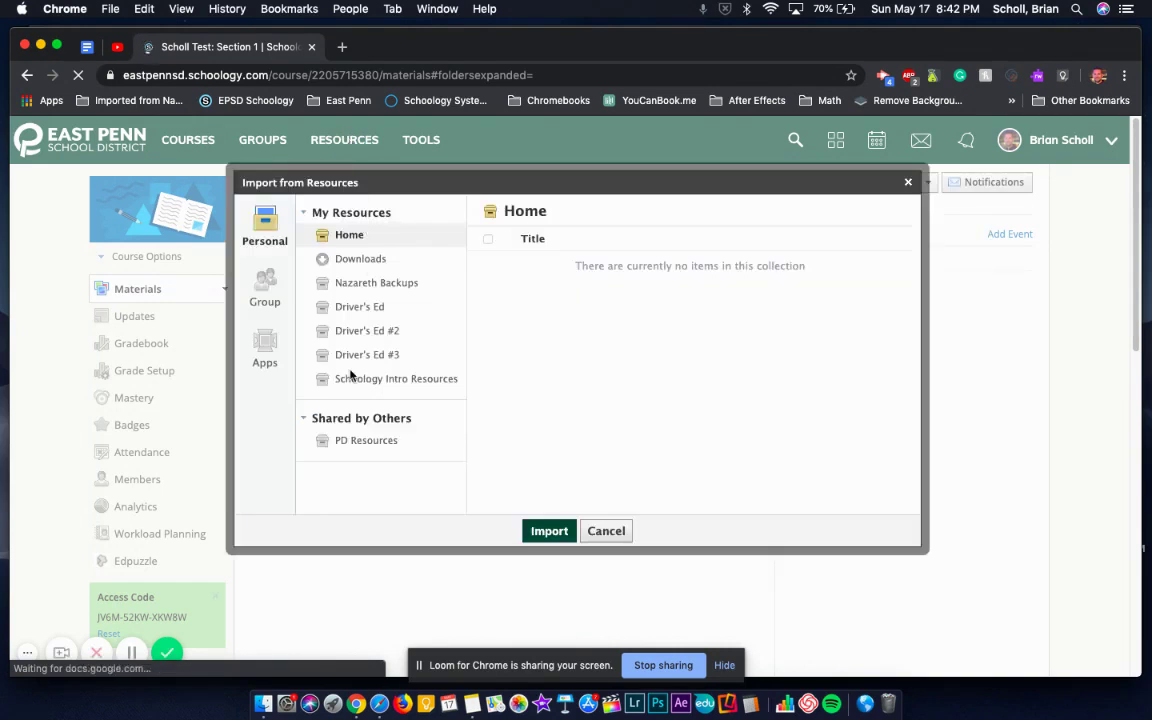
Step: Mark the first folder in the Nazareth Backups collection for import and cancel the import
click(378, 283)
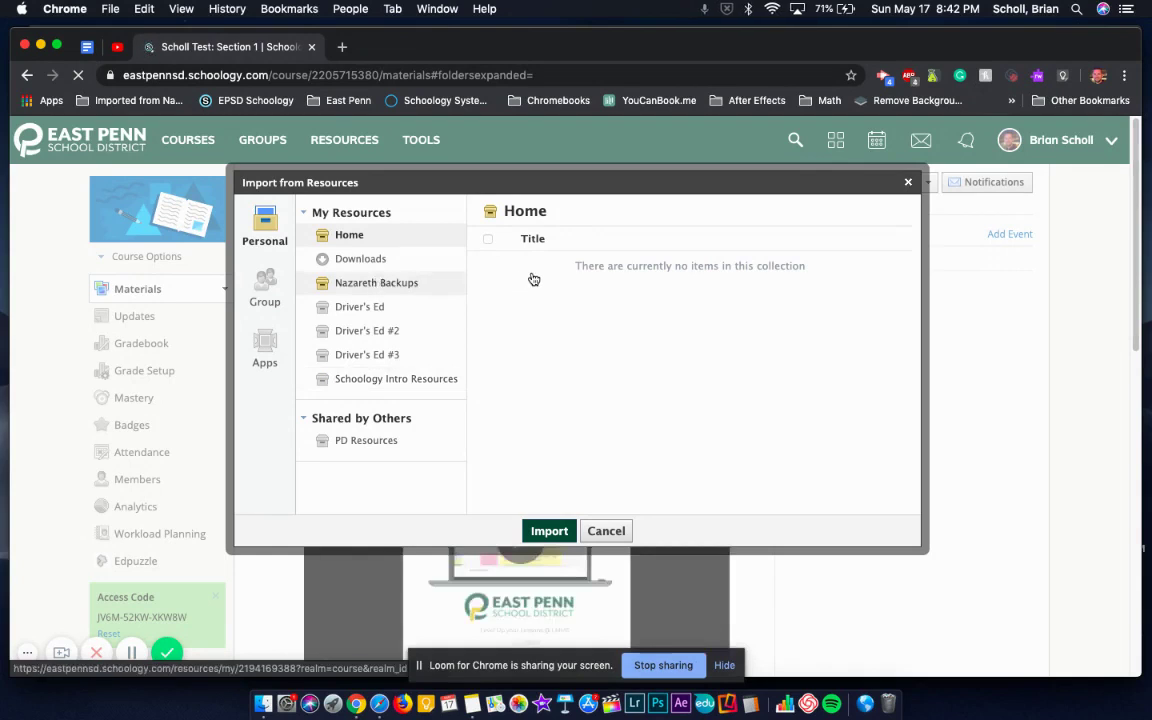
click(392, 284)
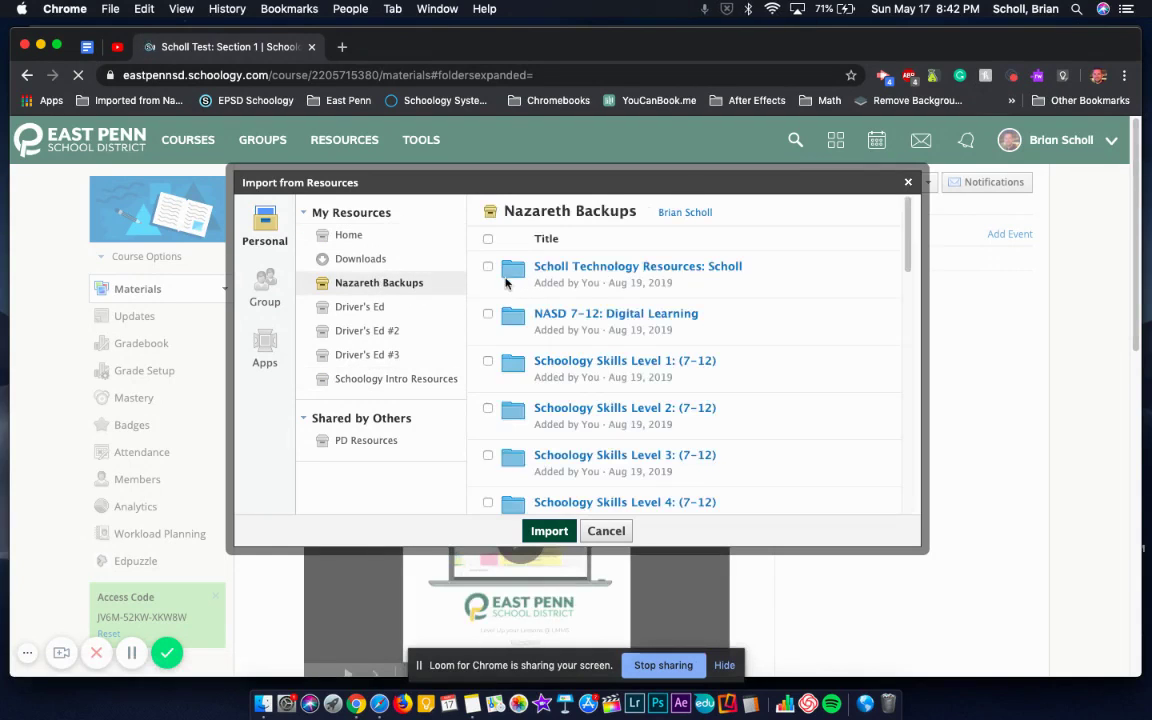
click(488, 267)
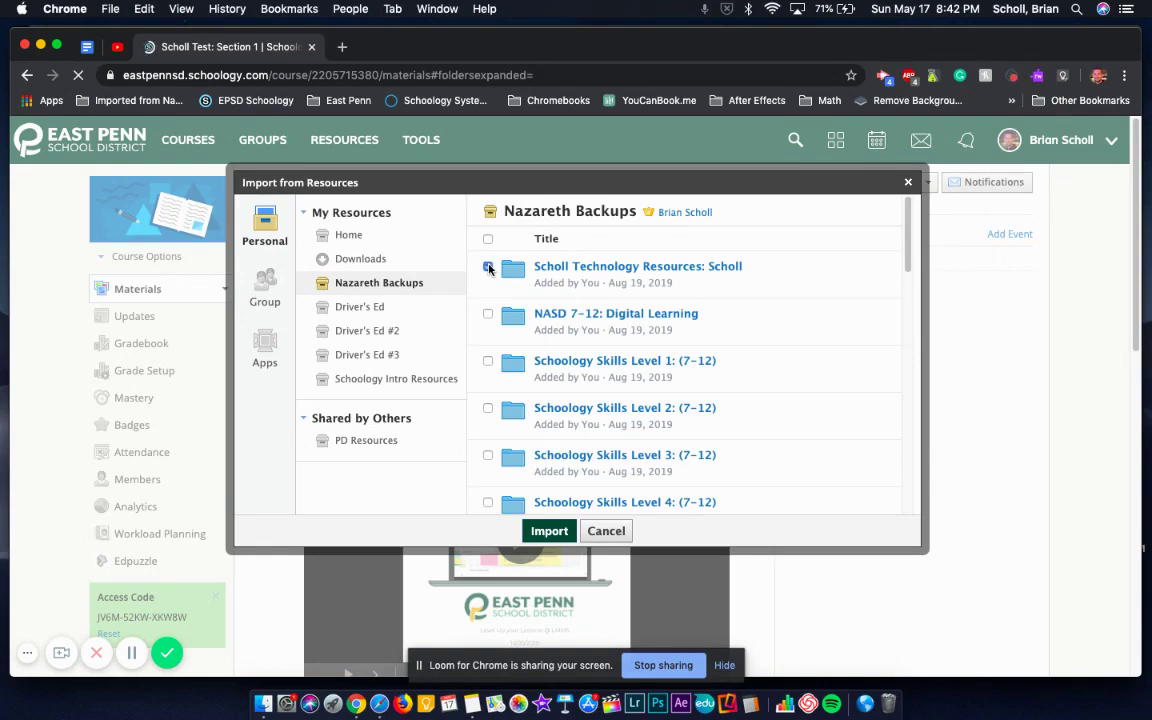
click(607, 531)
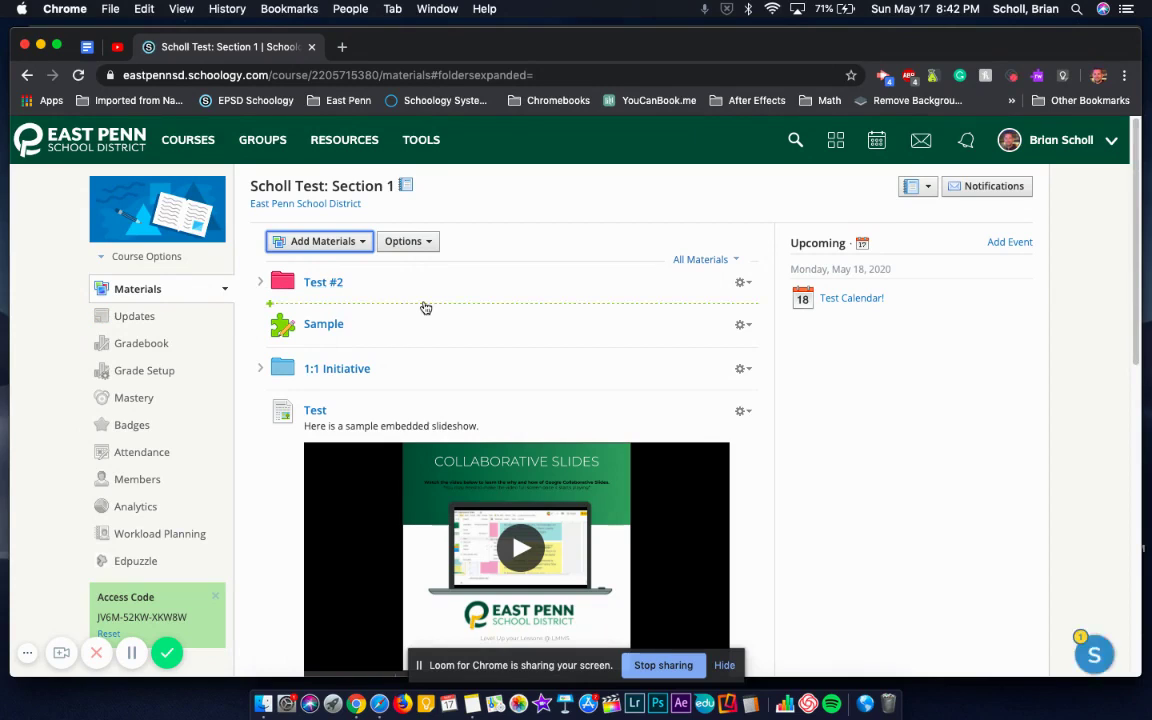
Step: Review the actions for the Test #2 folder, including Copy to Courses and Save to Resources
click(745, 285)
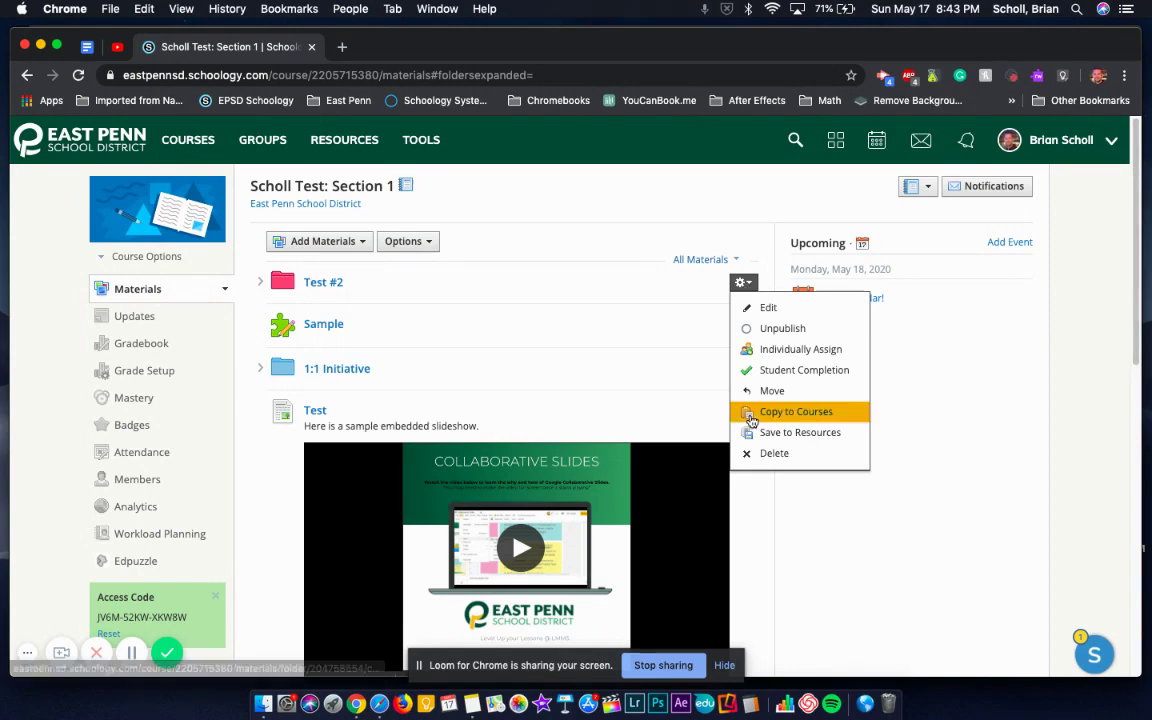
click(1021, 399)
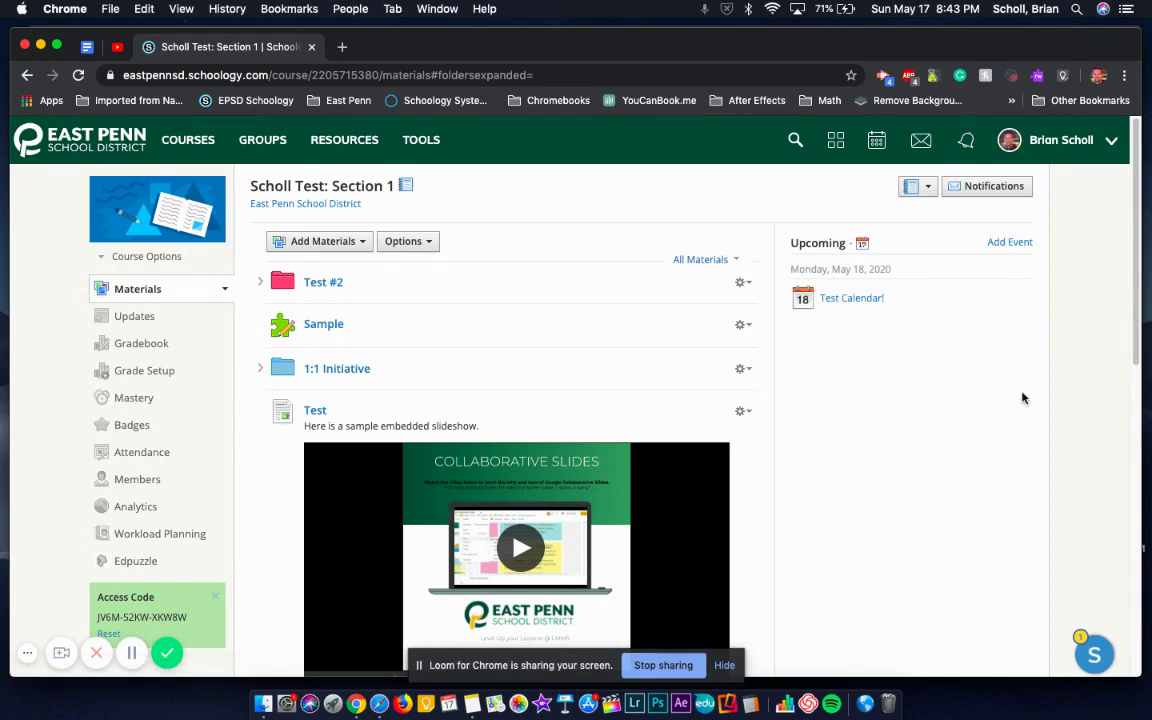
Step: Revisit the personal resources, return to the test course's materials, and show the Import from Resources option
click(332, 143)
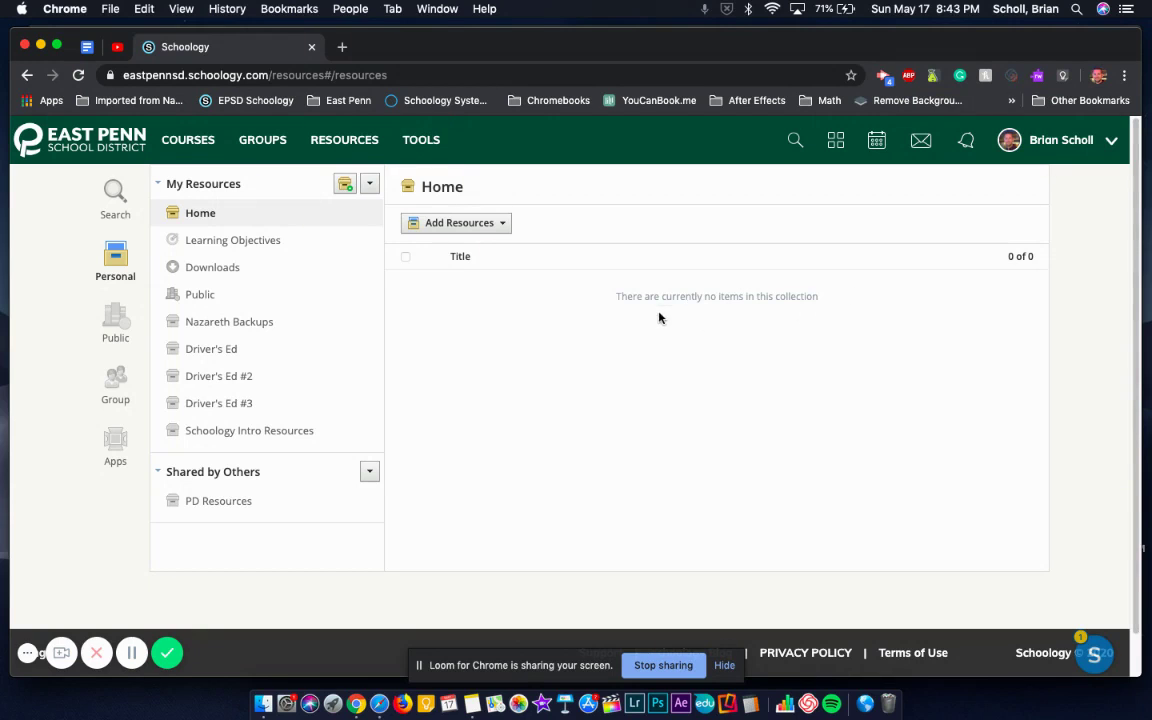
click(181, 148)
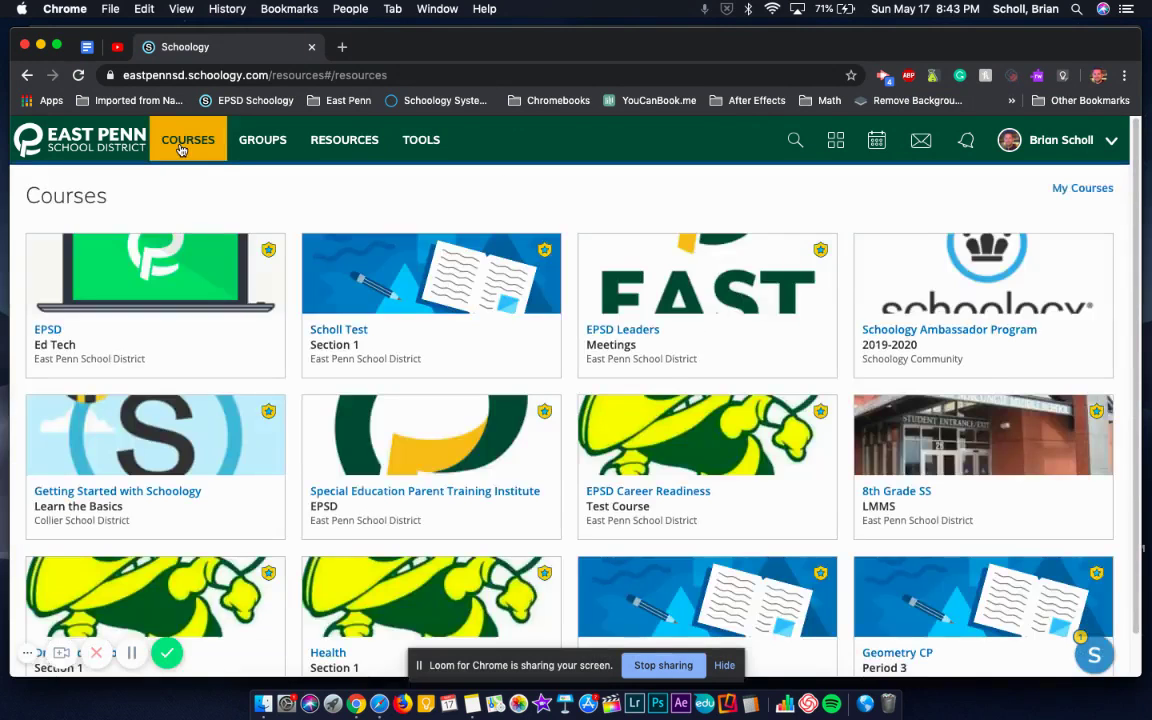
click(407, 284)
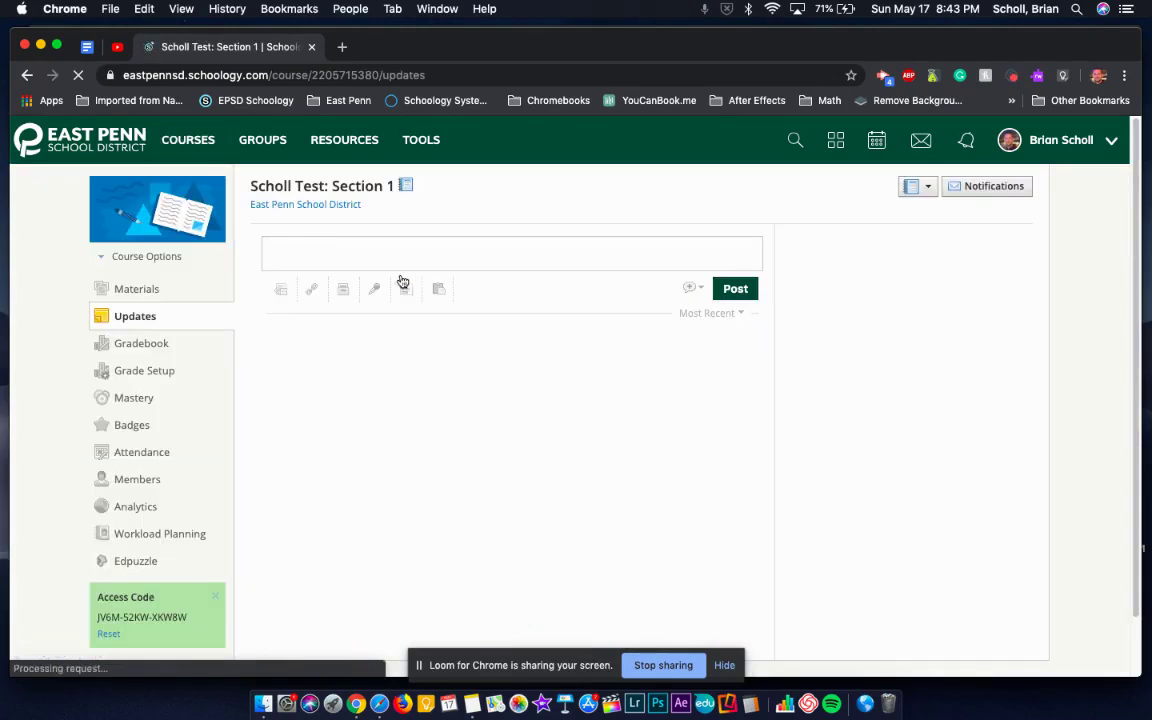
click(183, 300)
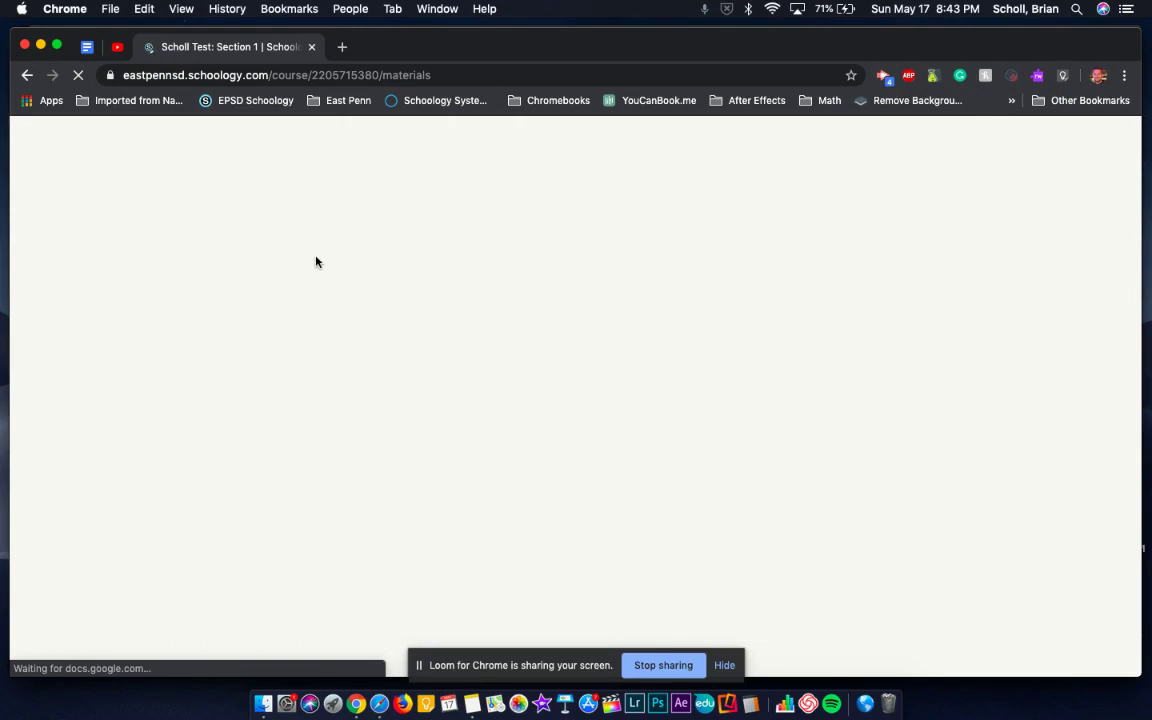
click(323, 243)
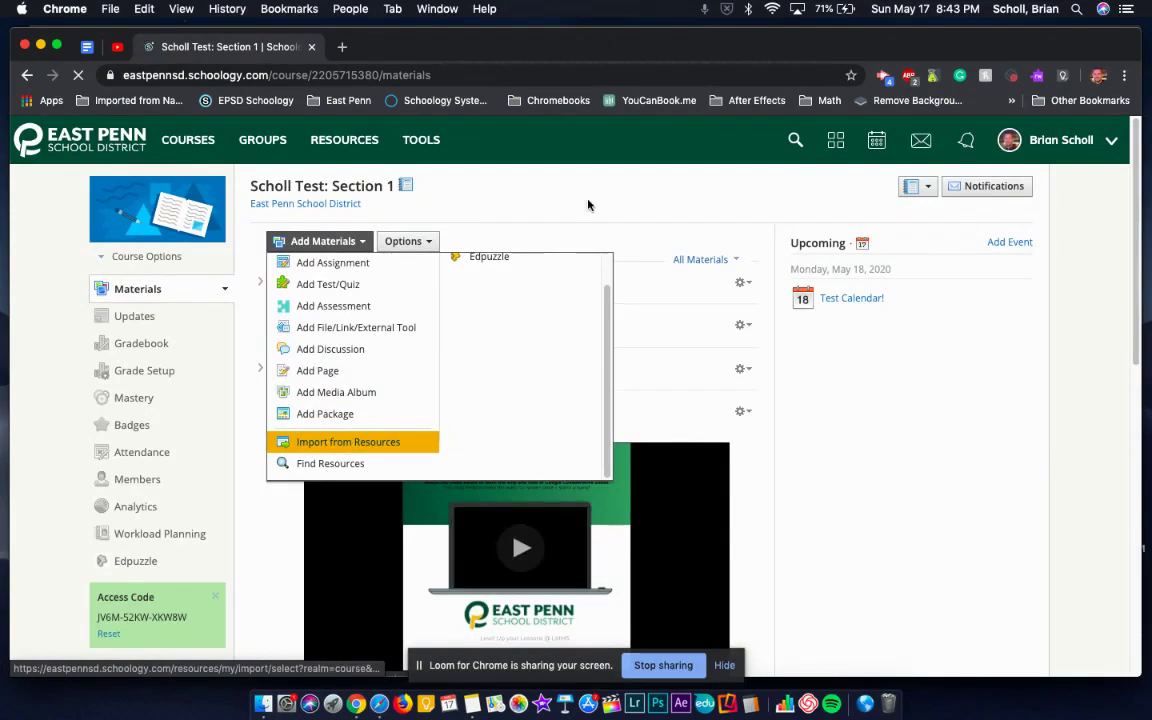
Step: Show the Test #2 folder's available actions once more and dismiss them
click(743, 288)
click(743, 288)
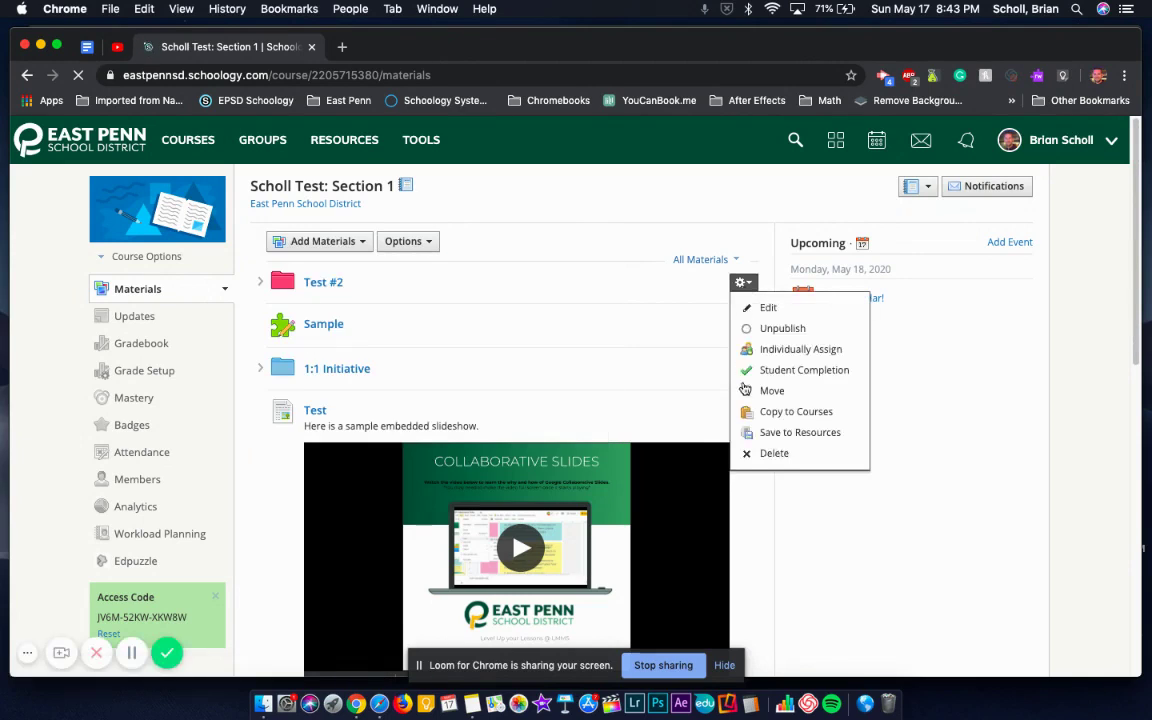
click(631, 214)
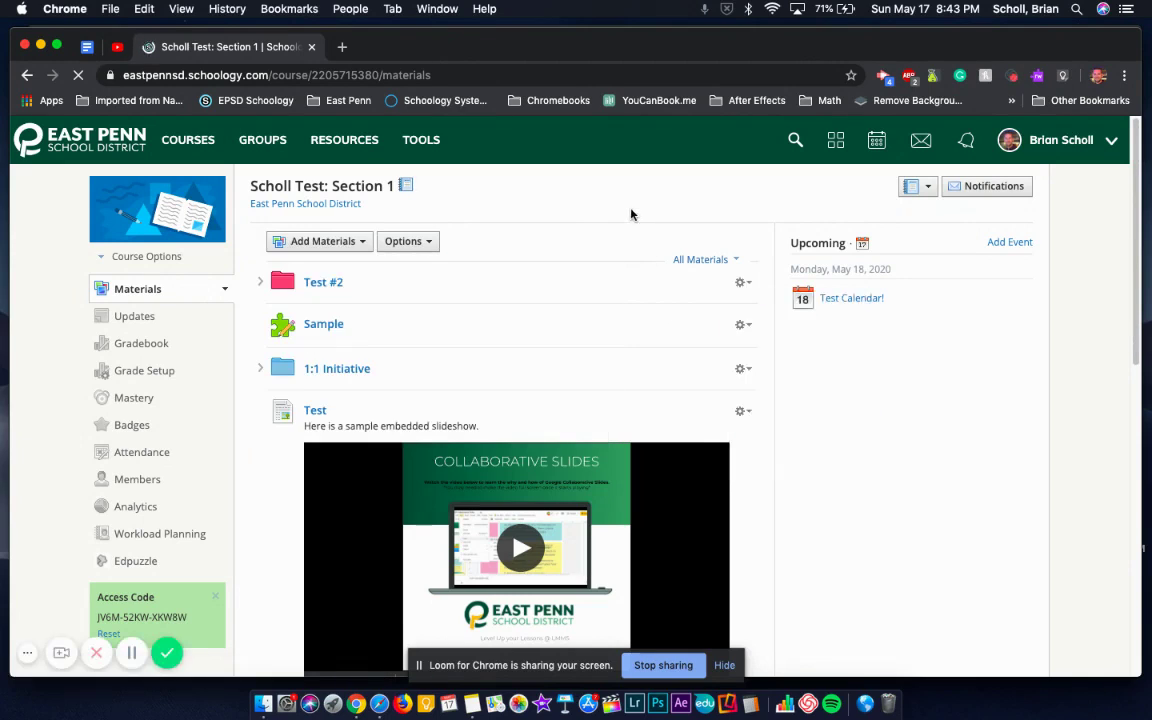